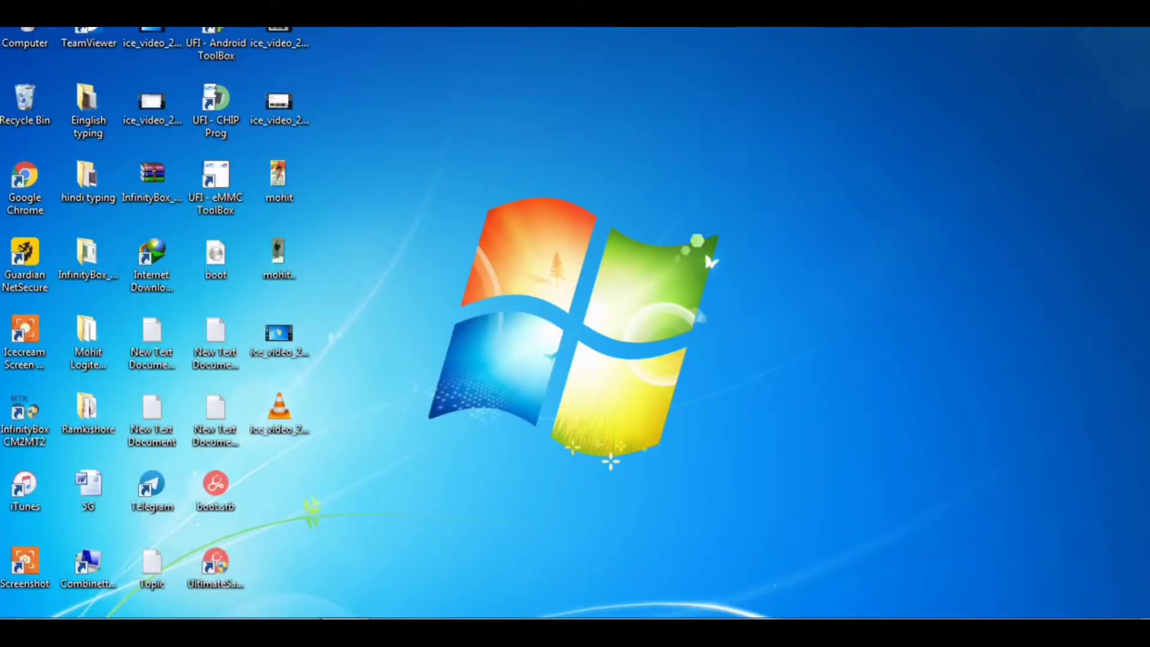
In Chrome, search Google for 'bgremover. com' and open the remove.bg upload page
left_click(294, 611)
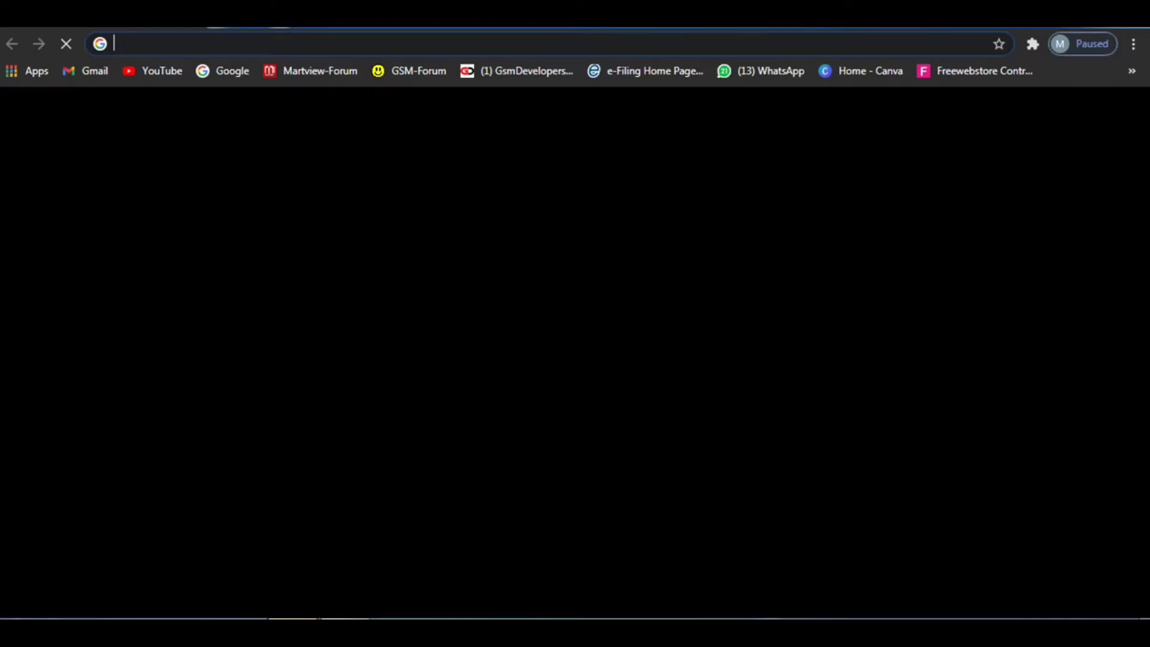
left_click(233, 68)
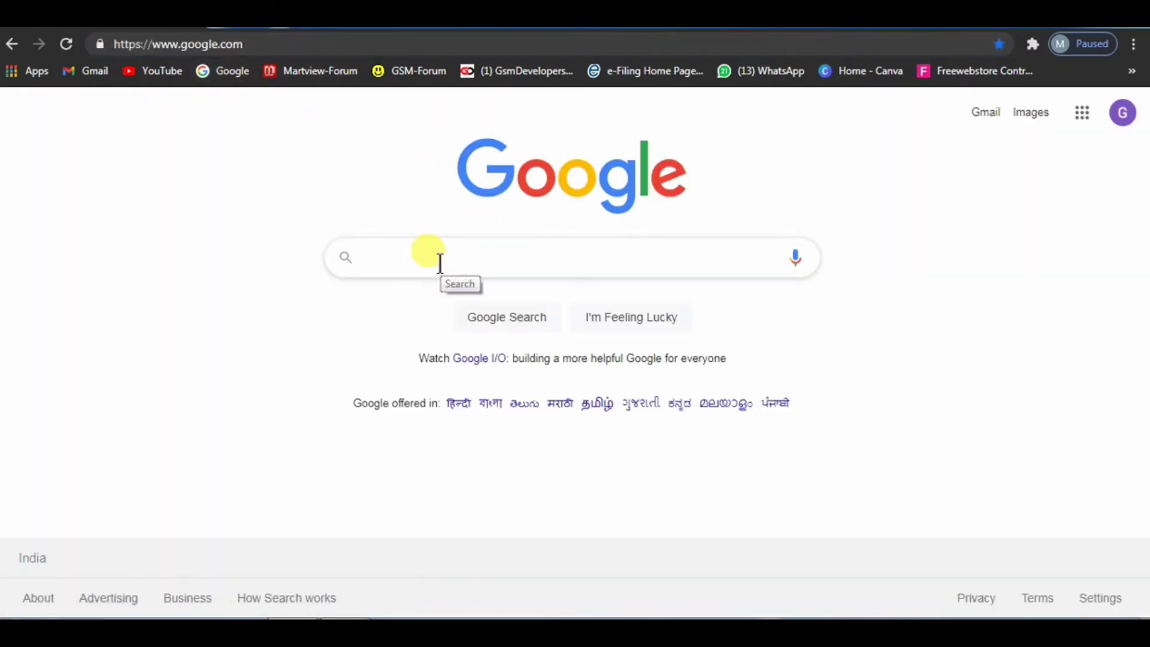
type("b")
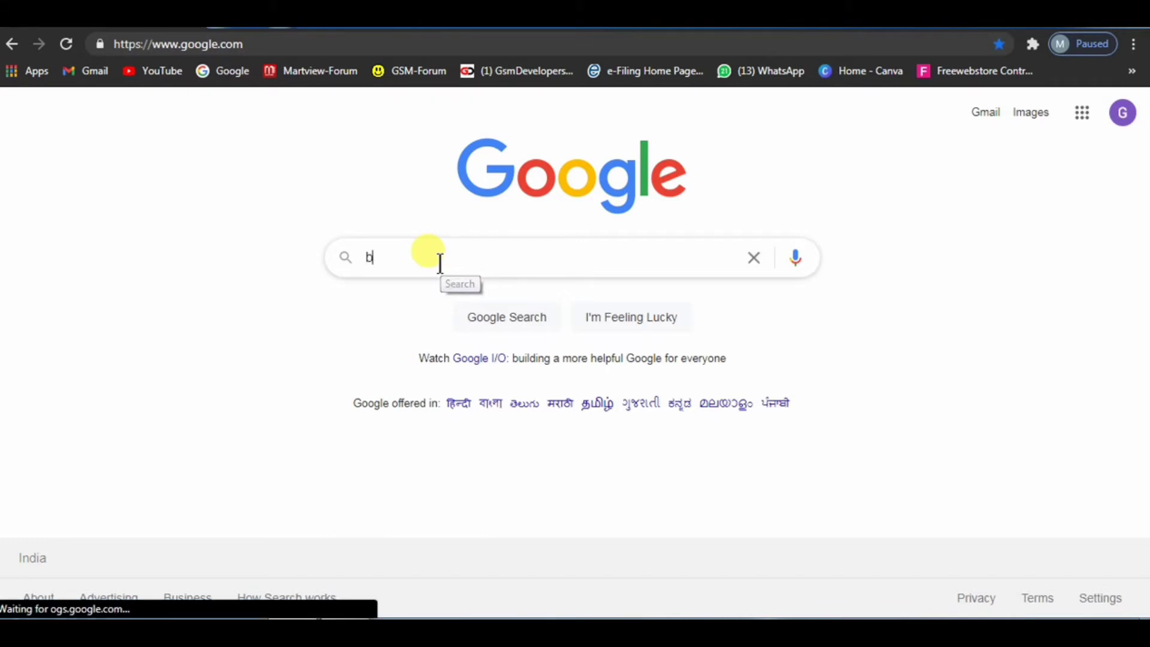
type("gre")
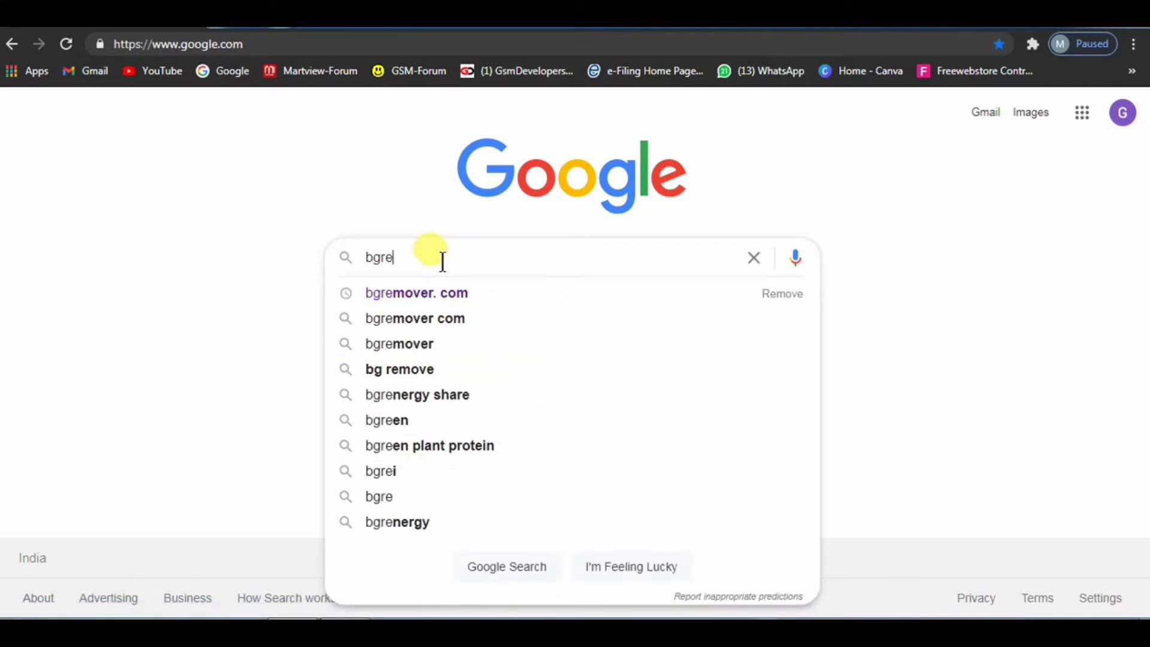
left_click(433, 294)
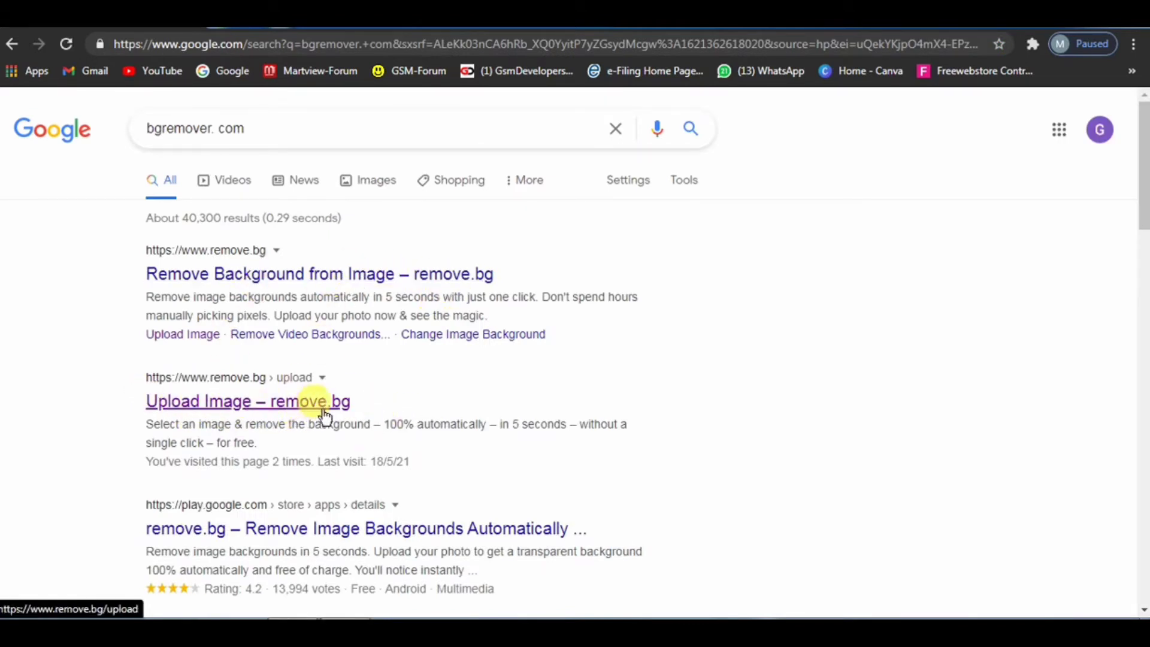
left_click(298, 403)
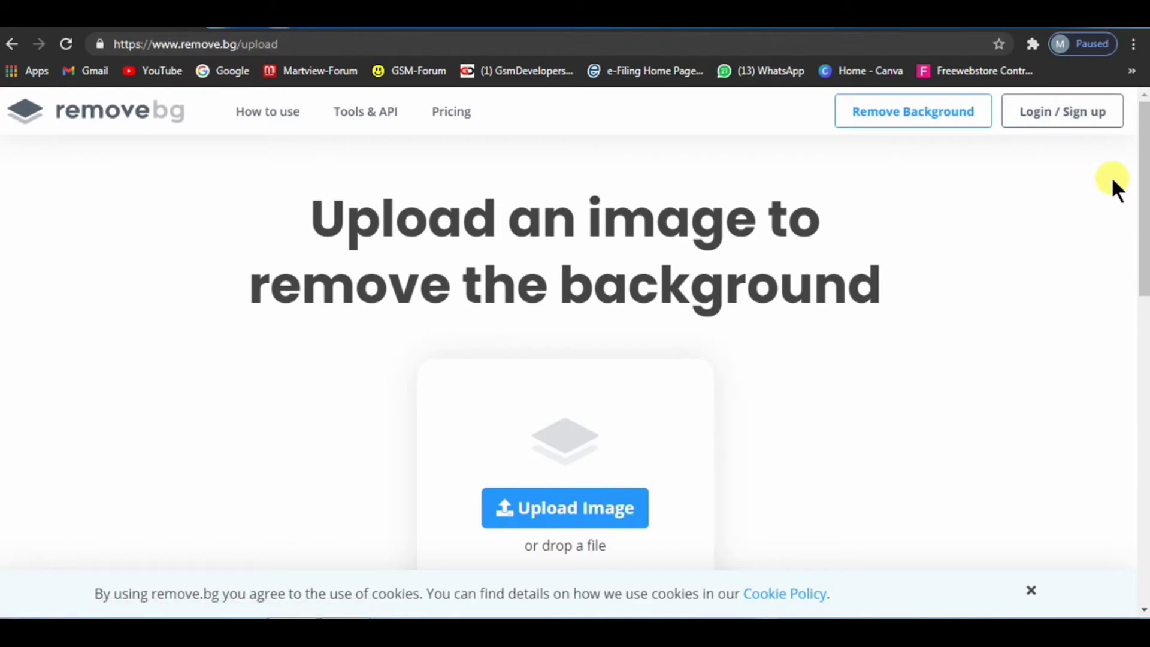
Upload the f033ed70 selfie from the Photos folder to remove.bg
scroll(1094, 174, "down", 4)
scroll(1094, 174, "down", 5)
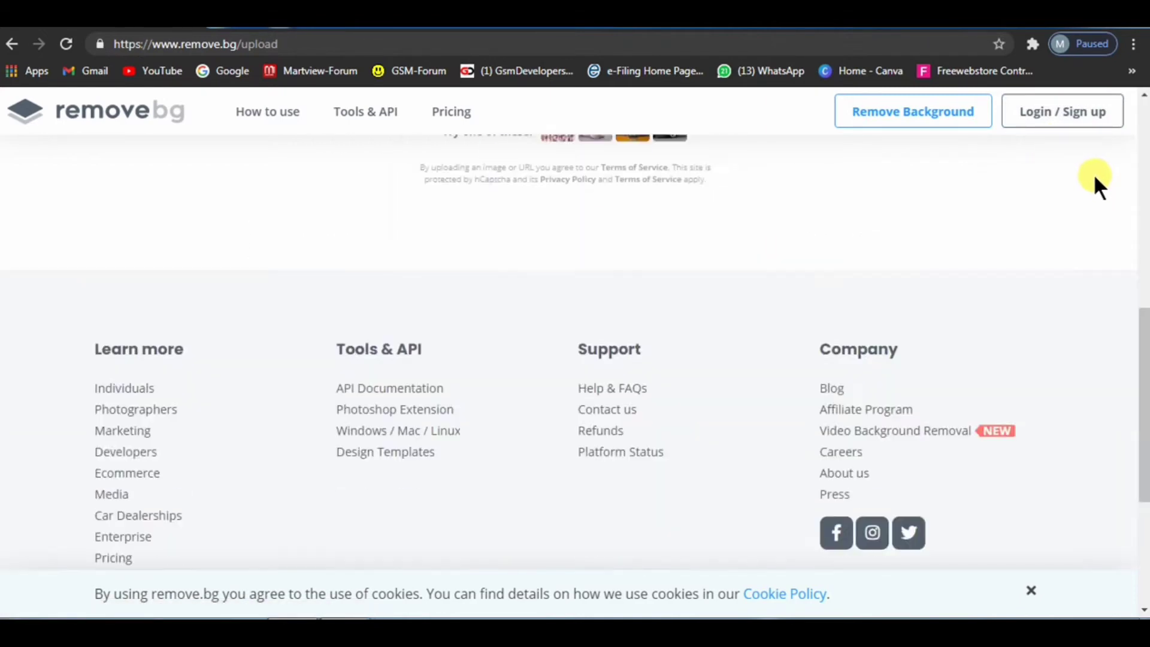
scroll(1094, 174, "up", 5)
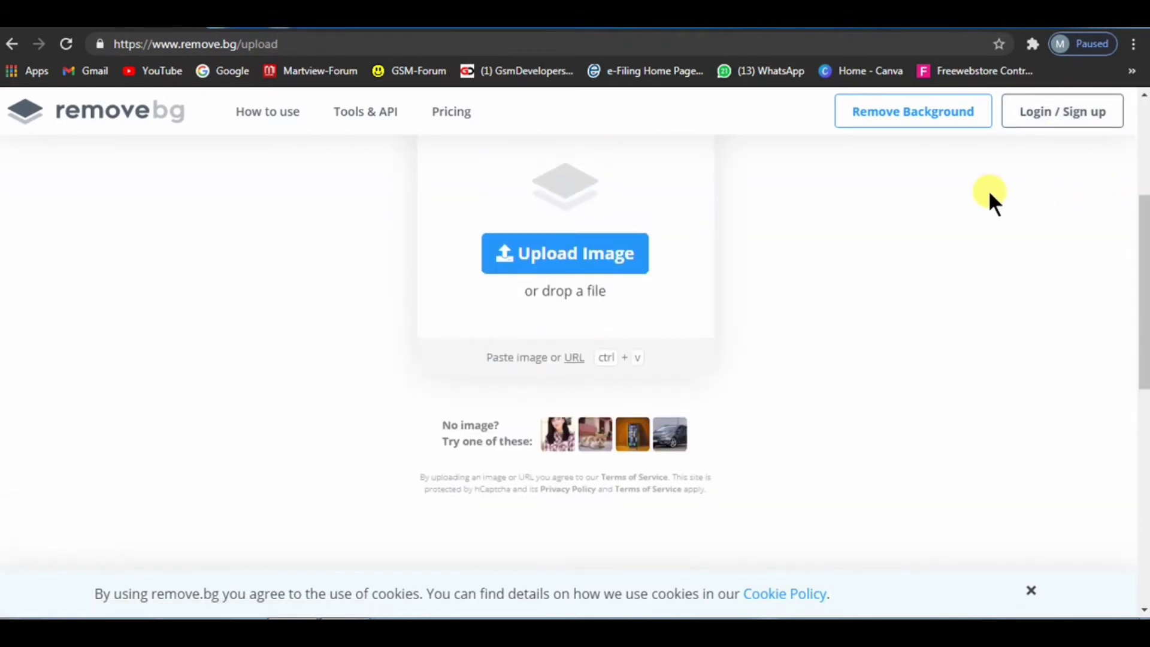
left_click(549, 258)
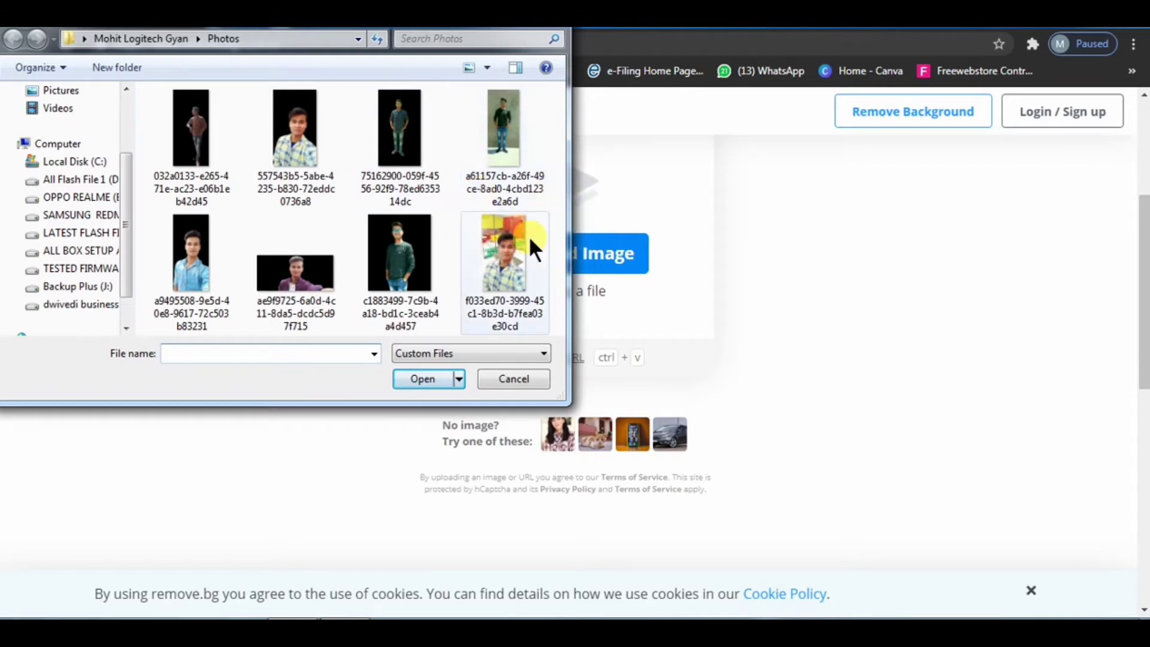
left_click(501, 256)
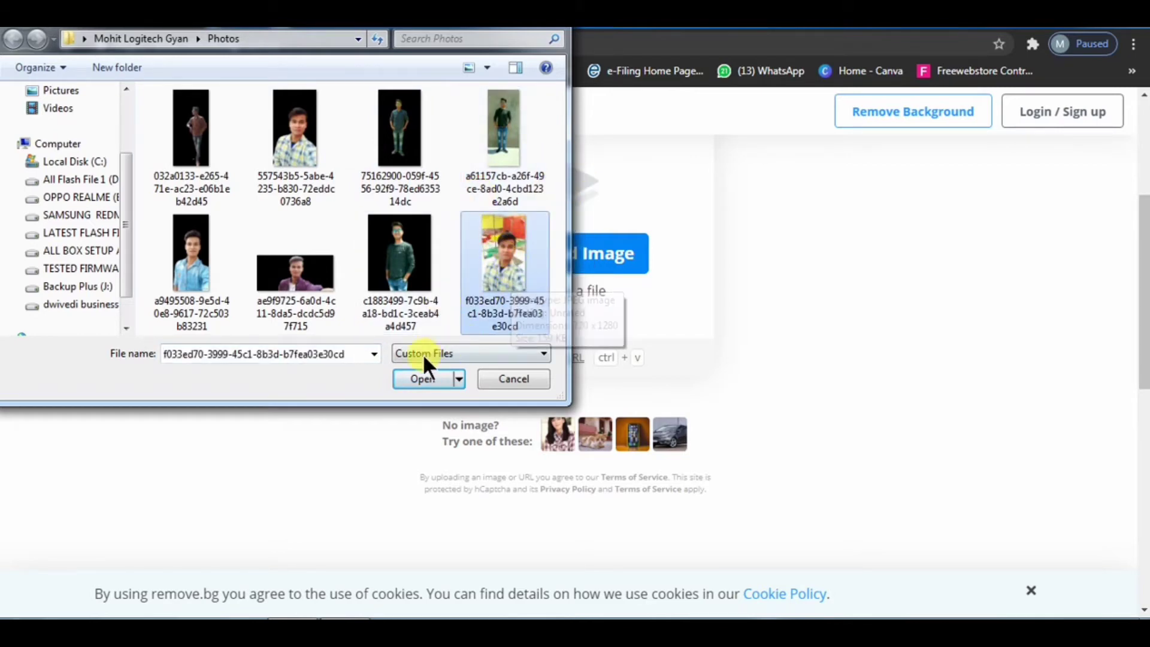
left_click(416, 378)
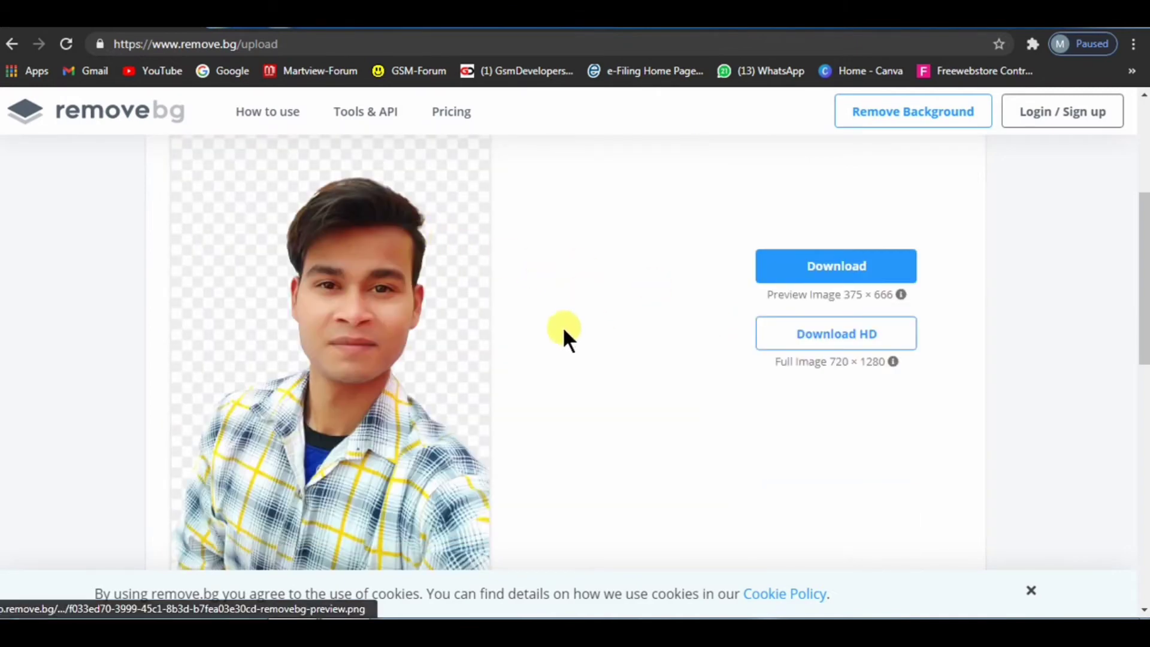
Compare the original selfie with the background-removed cutout
scroll(415, 331, "up", 4)
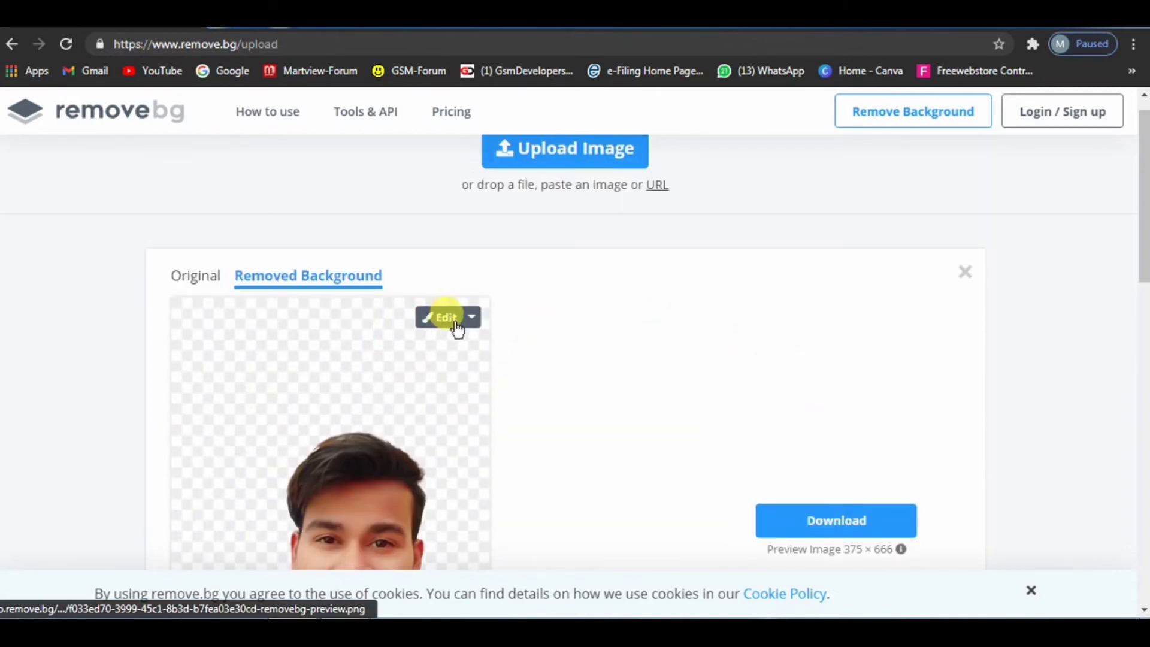
left_click(196, 277)
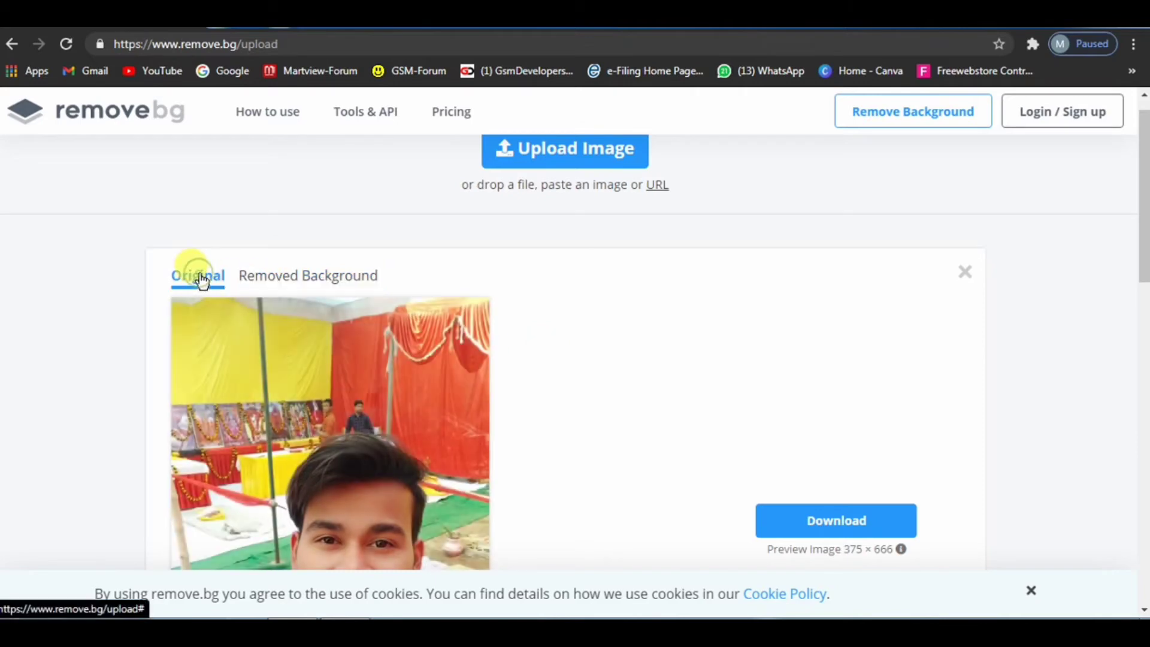
scroll(528, 360, "down", 2)
scroll(528, 357, "down", 3)
scroll(528, 358, "up", 4)
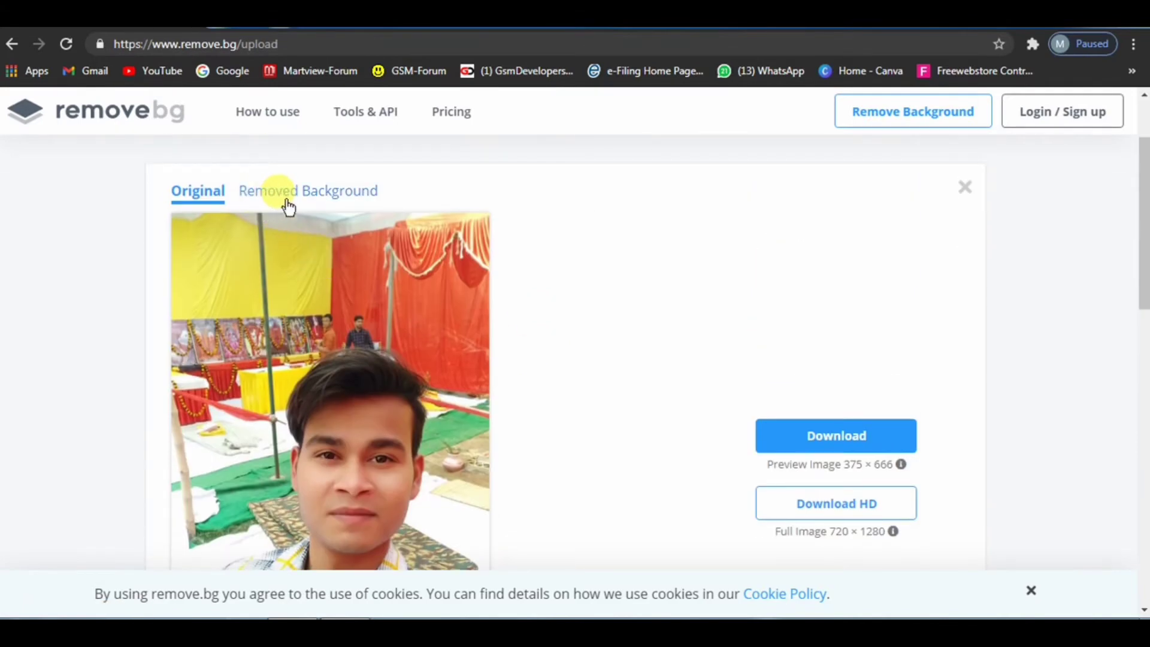
left_click(285, 193)
scroll(531, 314, "down", 5)
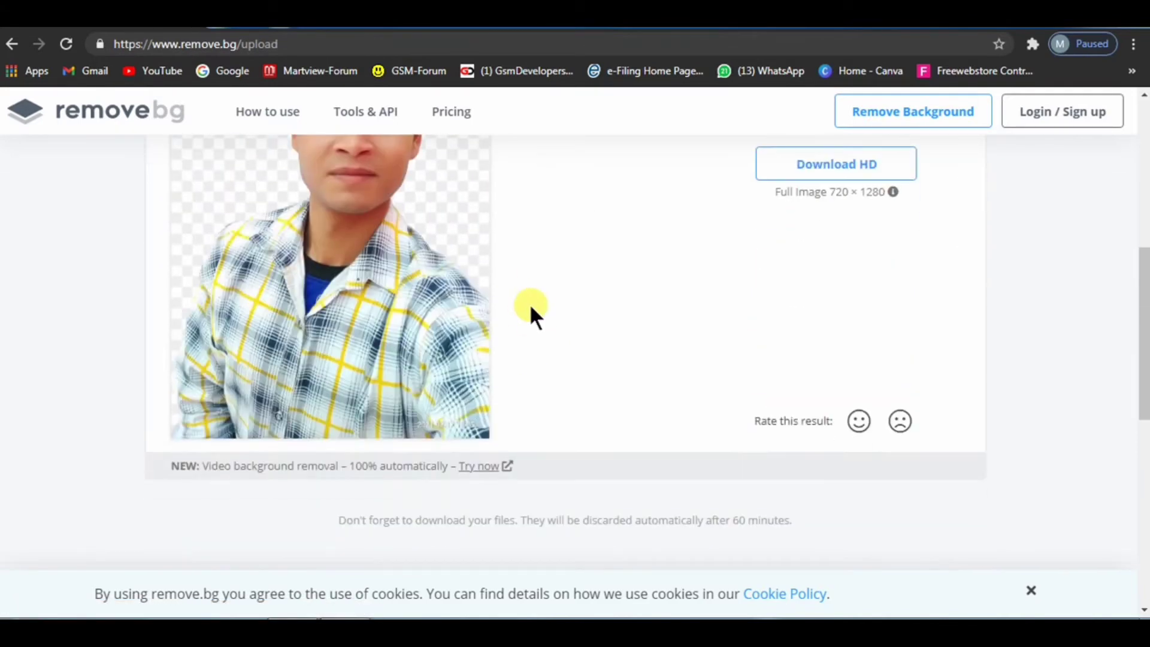
scroll(531, 315, "up", 4)
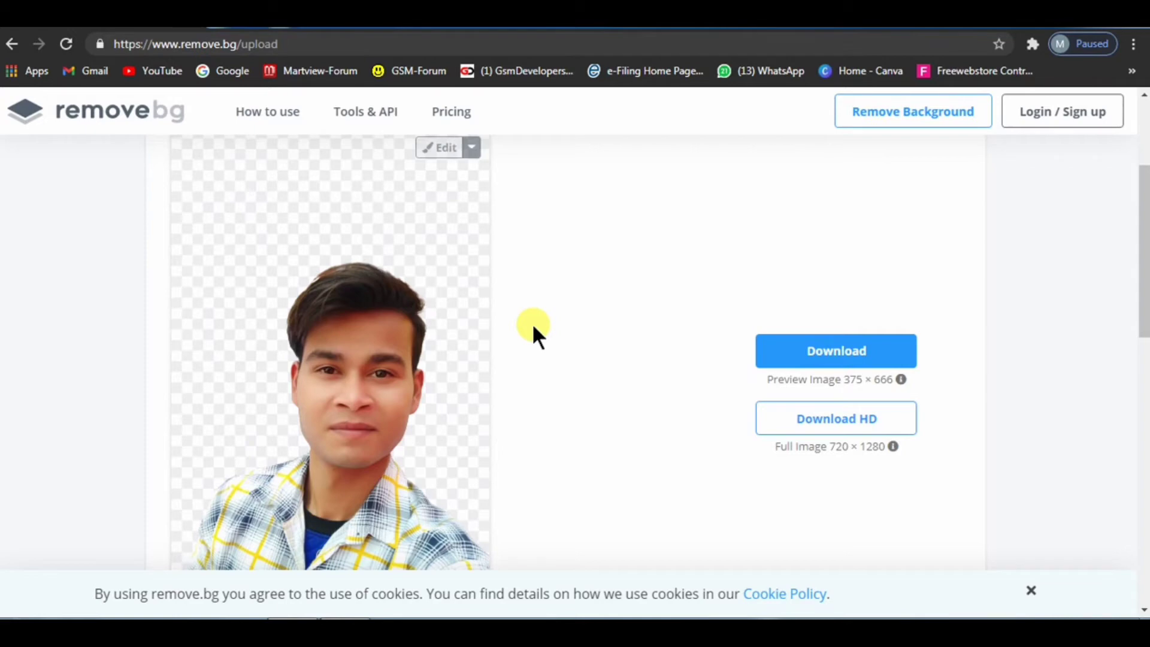
Recheck the original, then return to the Removed Background cutout and its download options
scroll(385, 314, "up", 3)
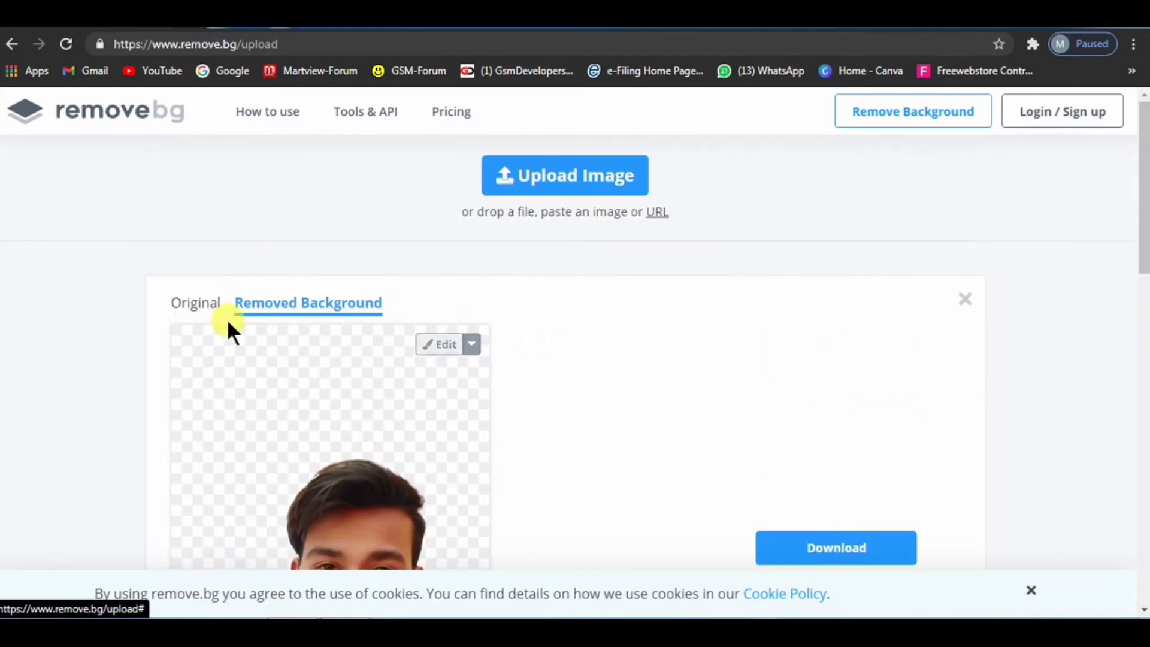
left_click(196, 306)
scroll(492, 382, "down", 4)
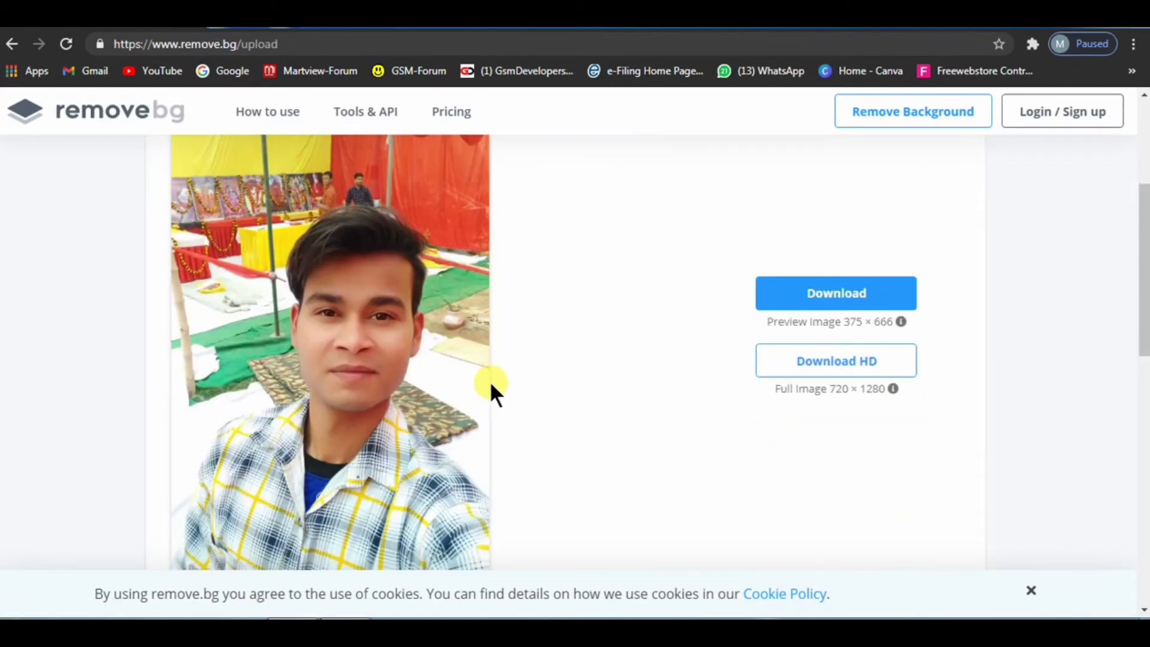
scroll(490, 380, "up", 4)
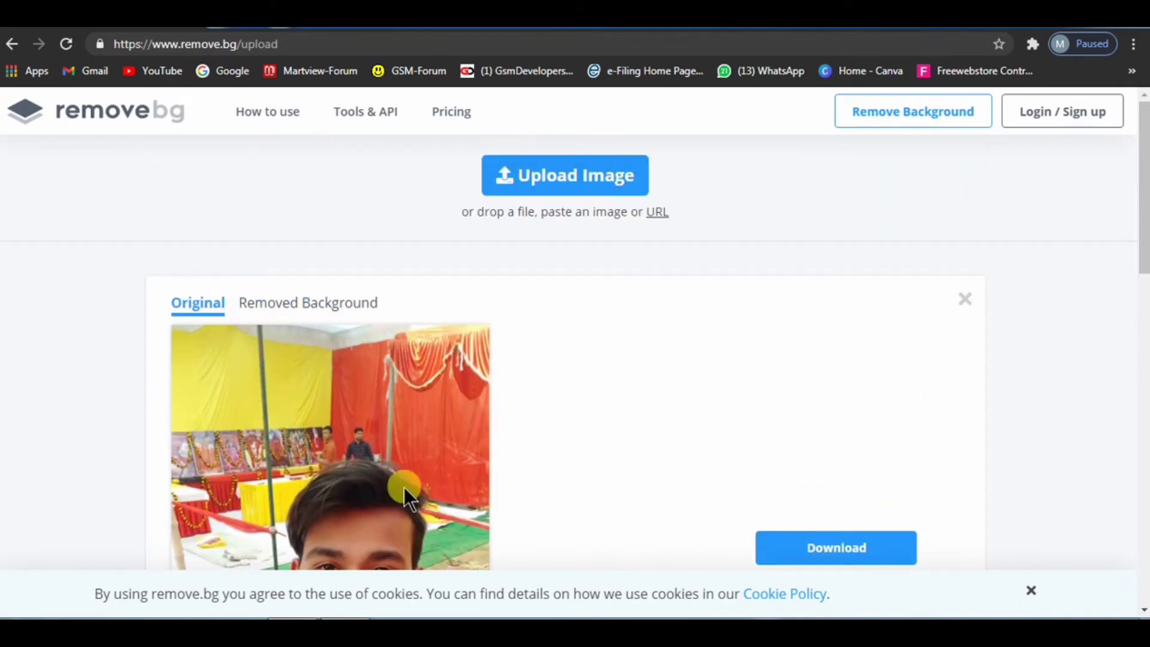
scroll(491, 451, "down", 4)
scroll(477, 380, "up", 3)
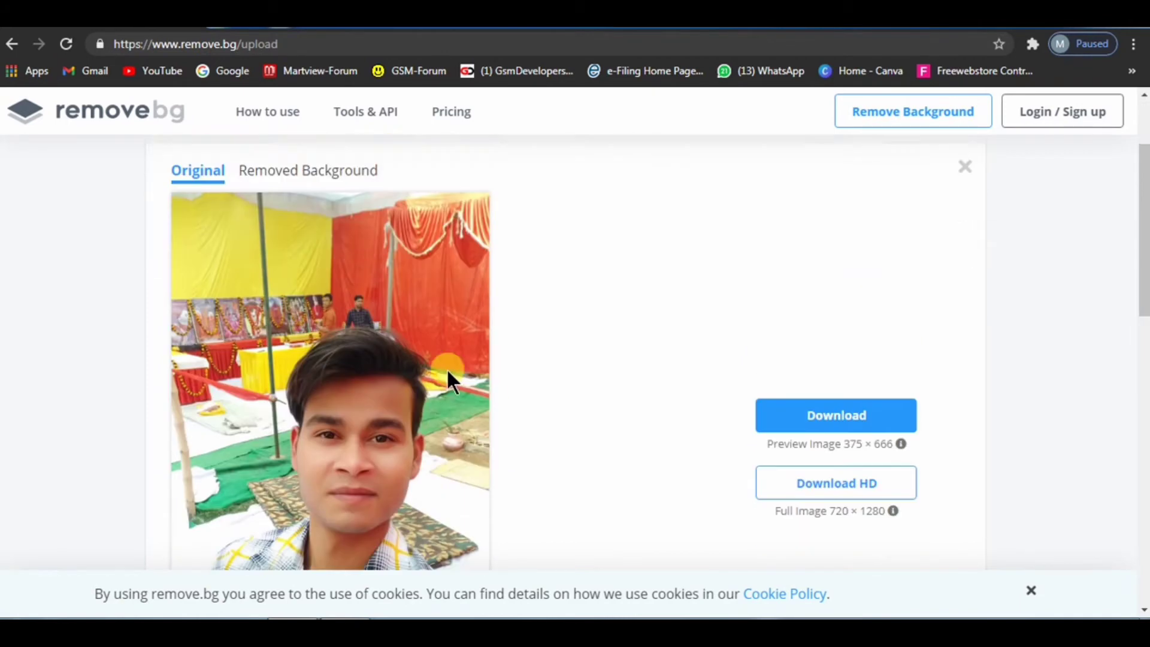
left_click(288, 229)
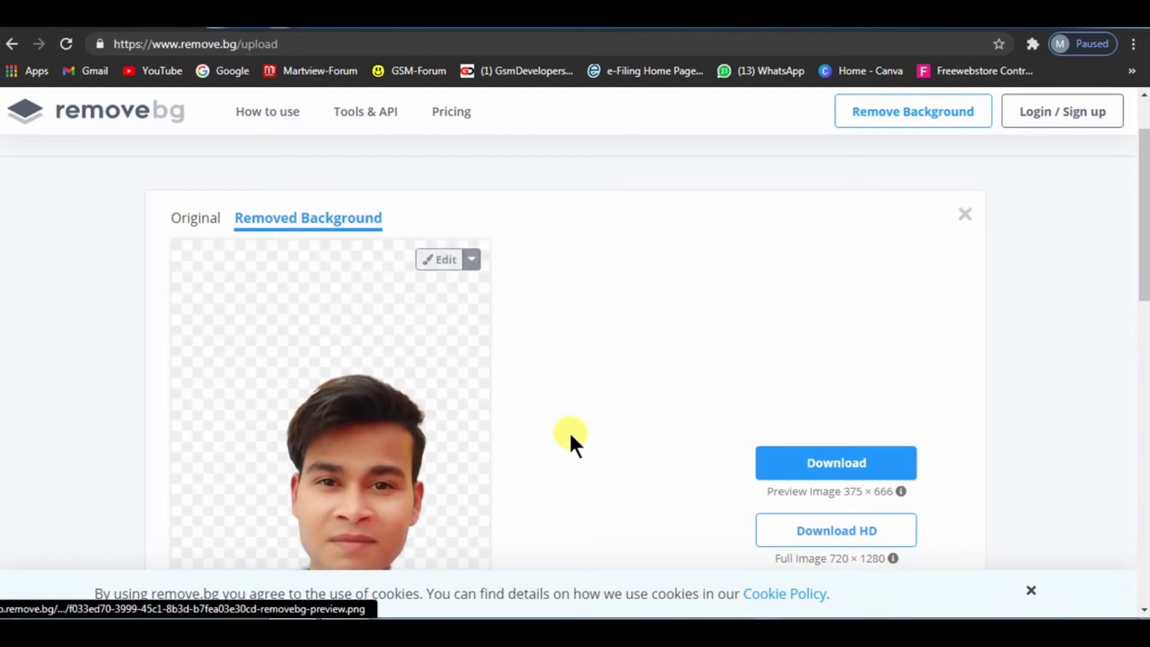
scroll(569, 432, "down", 5)
scroll(570, 437, "up", 3)
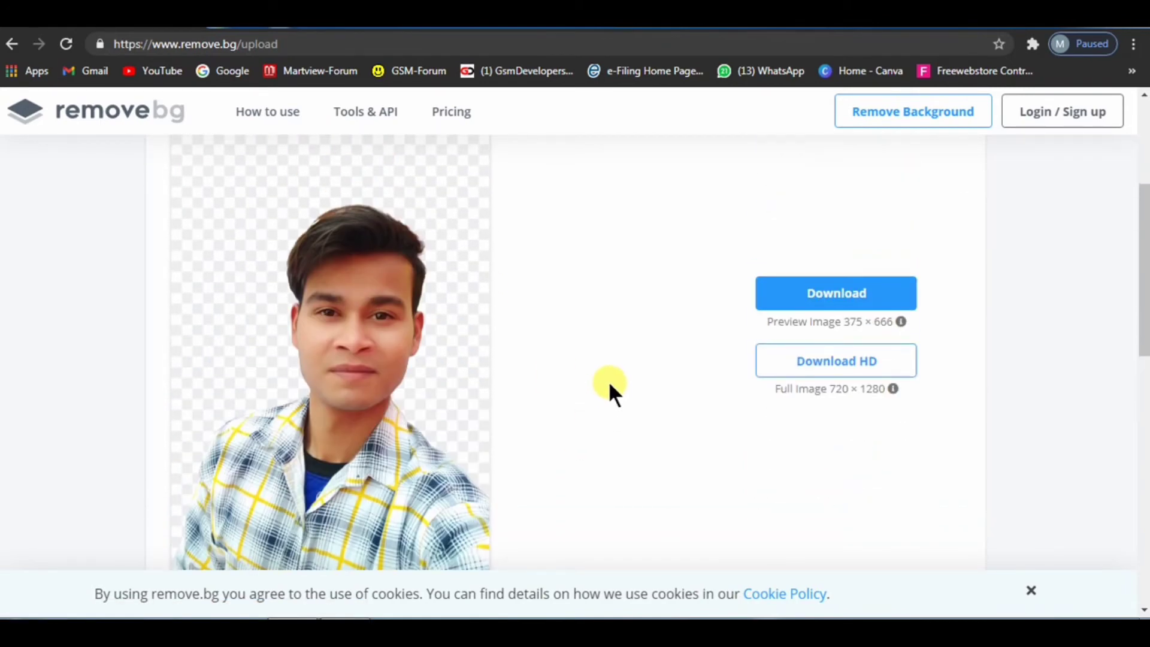
scroll(609, 383, "down", 5)
scroll(609, 375, "up", 4)
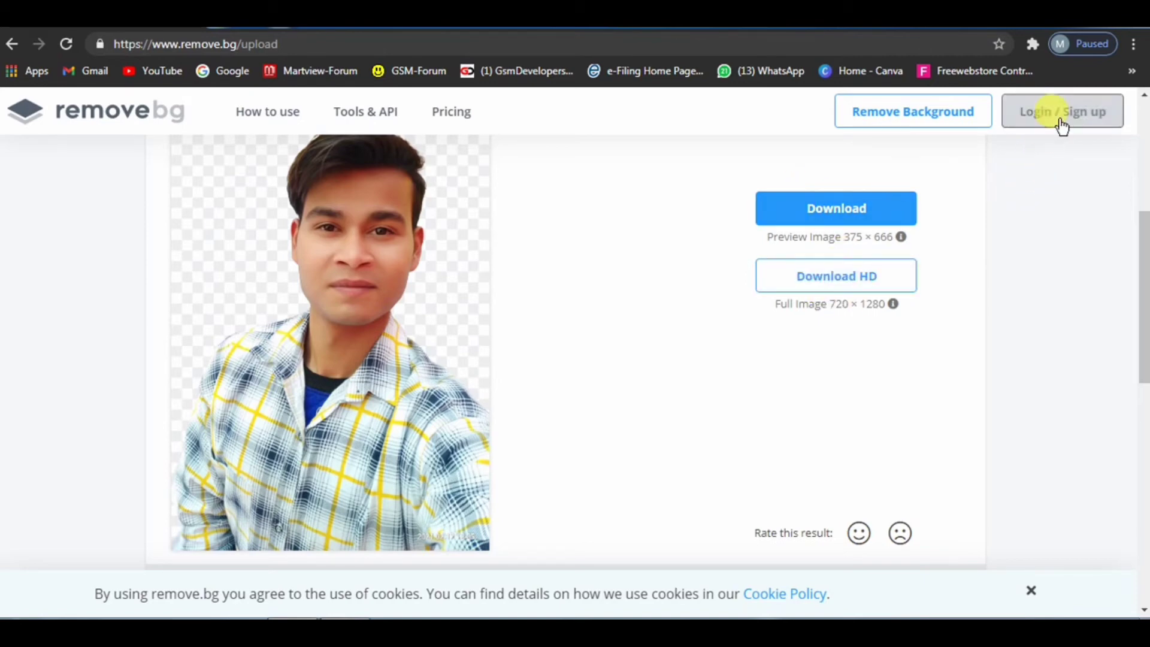
Dismiss the Download HD full-image offer and download the 375 × 666 preview PNG
left_click(812, 278)
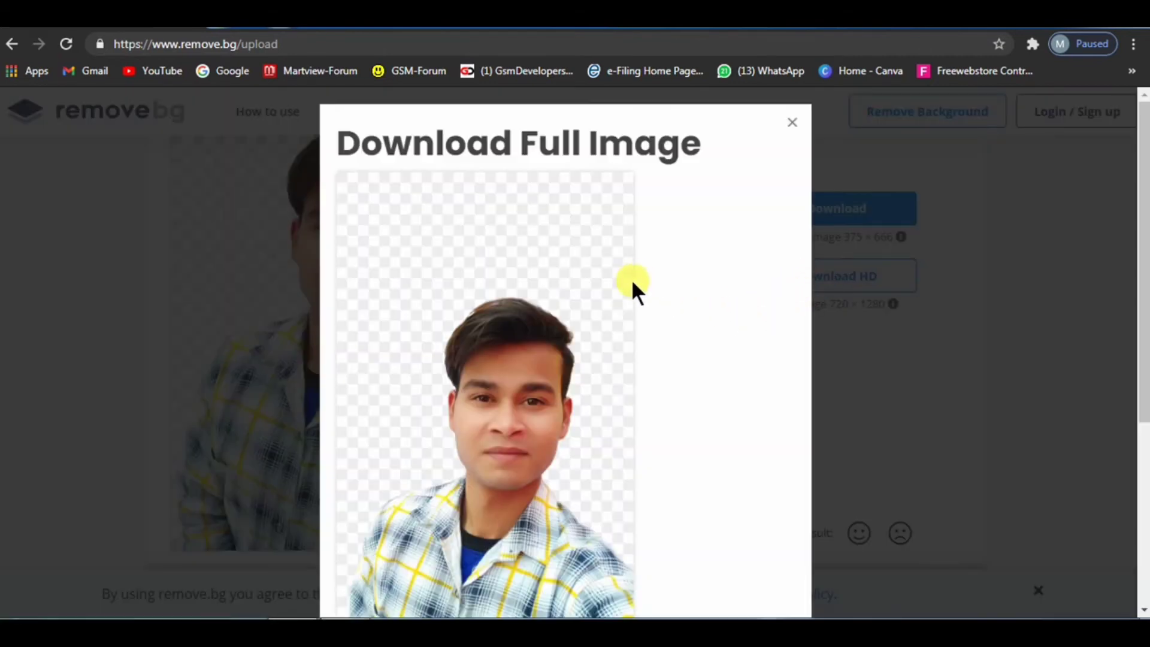
scroll(659, 300, "down", 3)
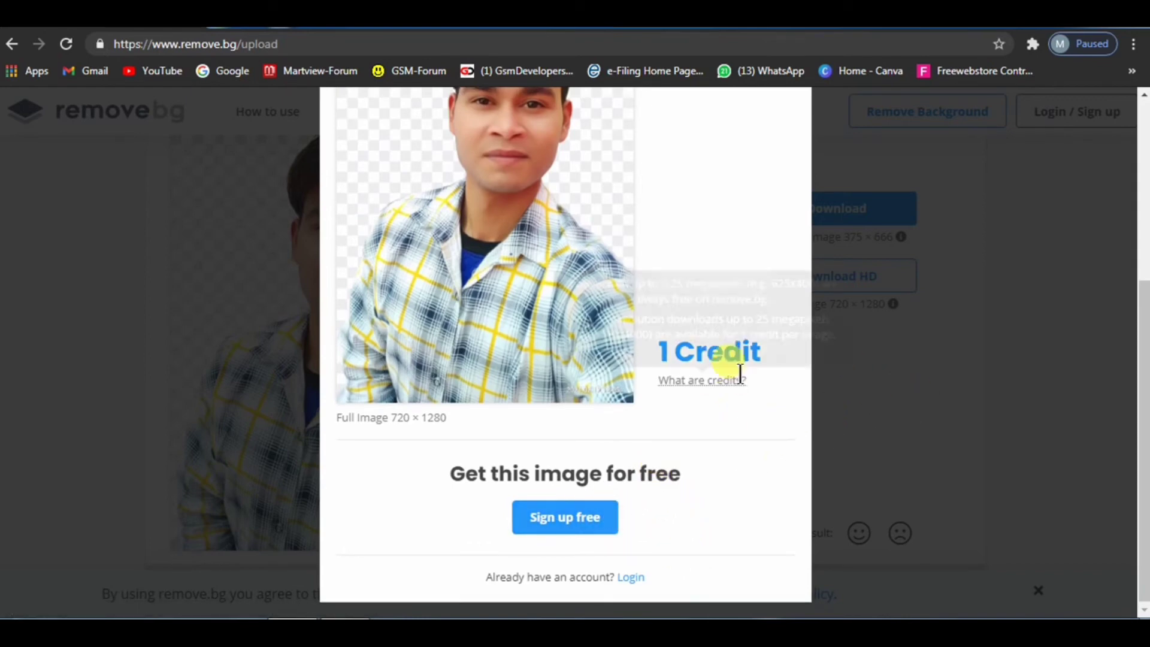
scroll(729, 367, "up", 5)
left_click(792, 123)
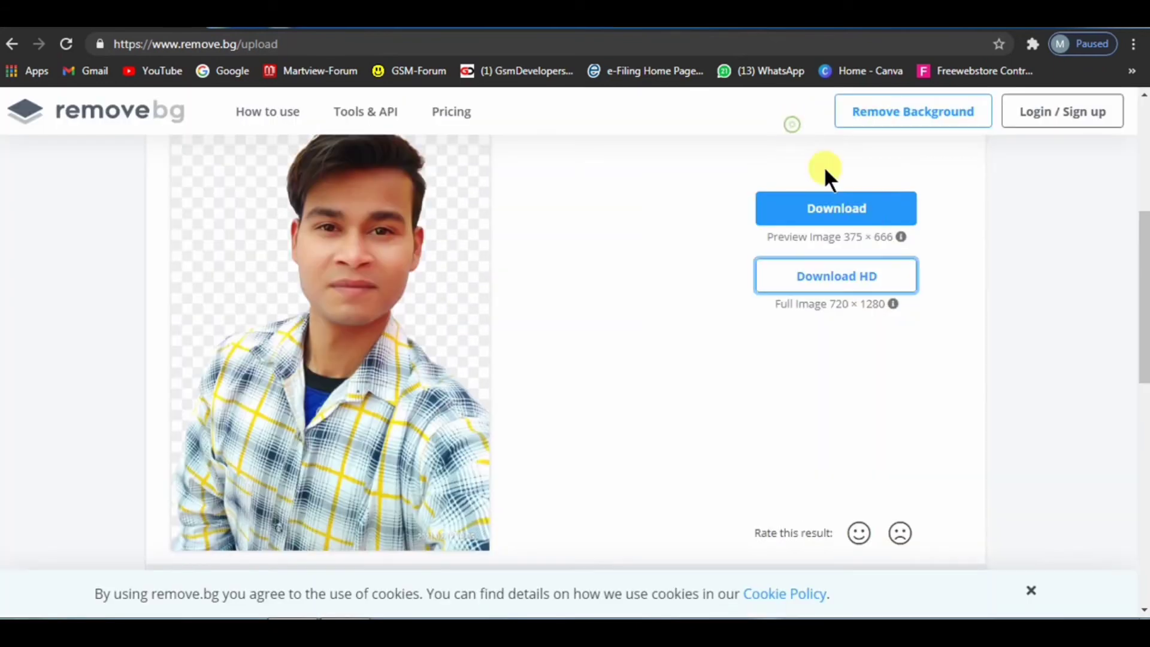
left_click(837, 211)
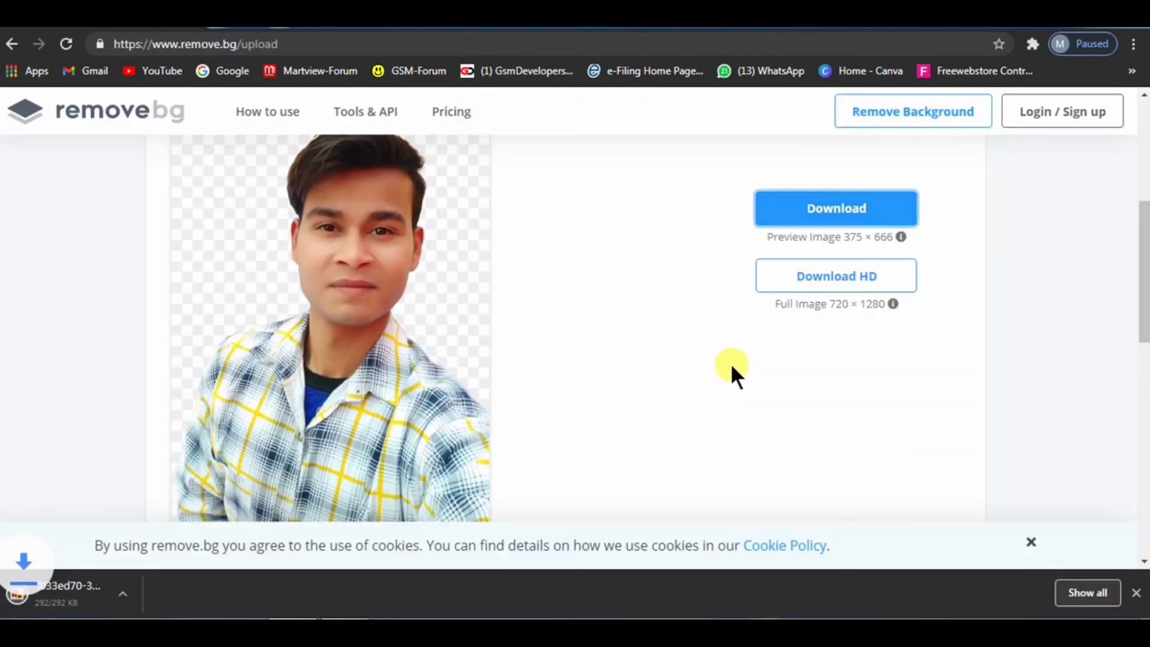
Open the downloaded removebg-preview PNG in Windows Photo Viewer and zoom in close
left_click(82, 595)
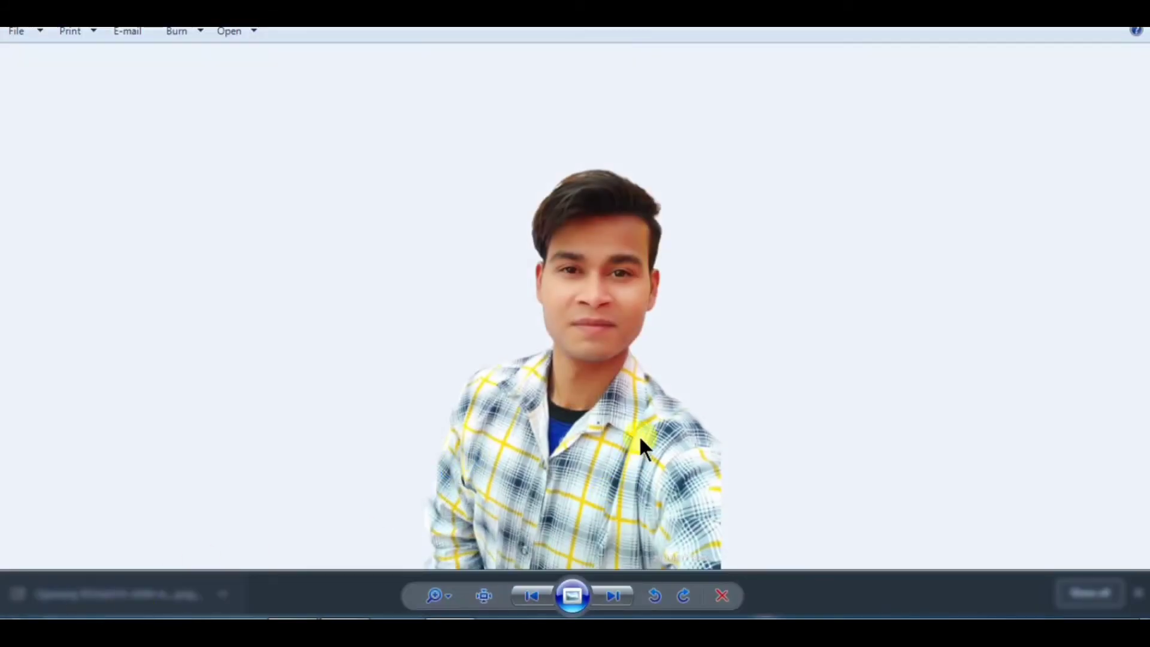
scroll(575, 290, "up", 2)
scroll(574, 324, "up", 1)
scroll(565, 392, "up", 1)
scroll(570, 413, "up", 1)
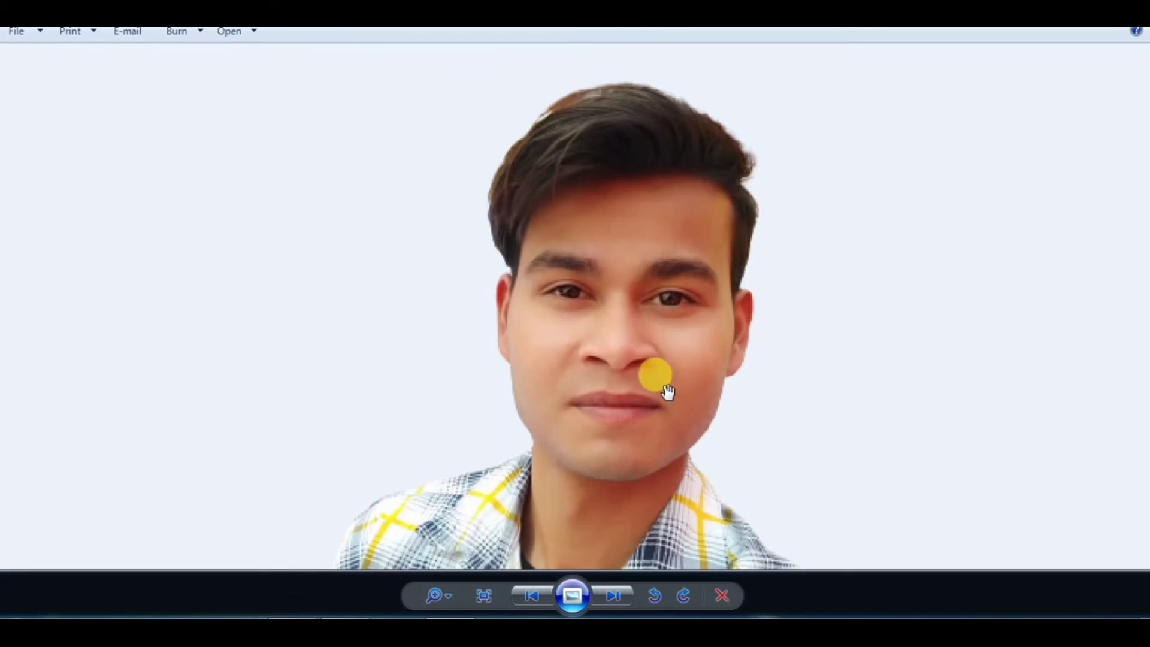
Inspect the shirt edges, face and hair up close, then zoom back out to the whole image
left_click_drag(643, 442, 663, 249)
left_click_drag(683, 397, 682, 260)
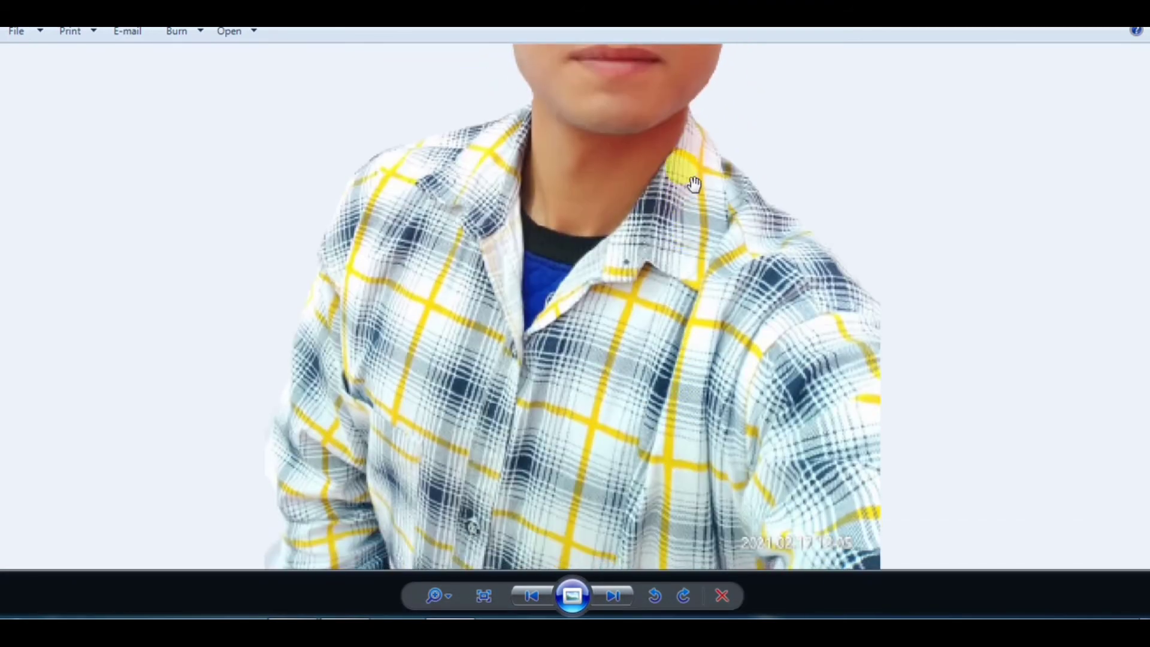
left_click_drag(602, 232, 616, 435)
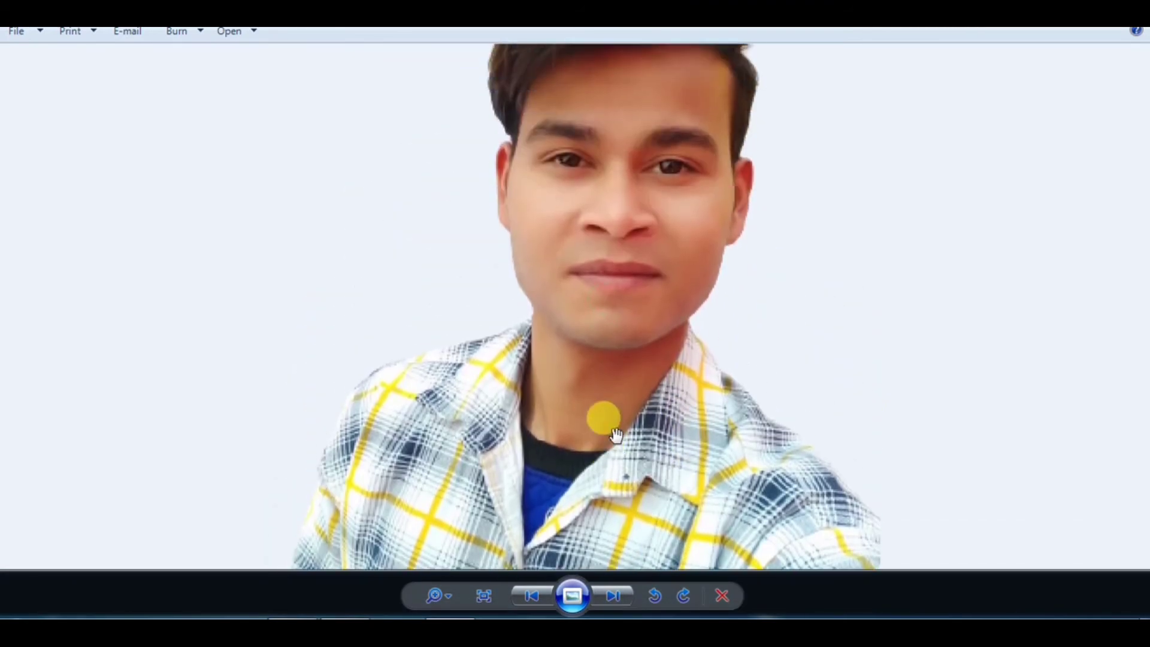
left_click_drag(626, 226, 650, 397)
scroll(724, 301, "down", 3)
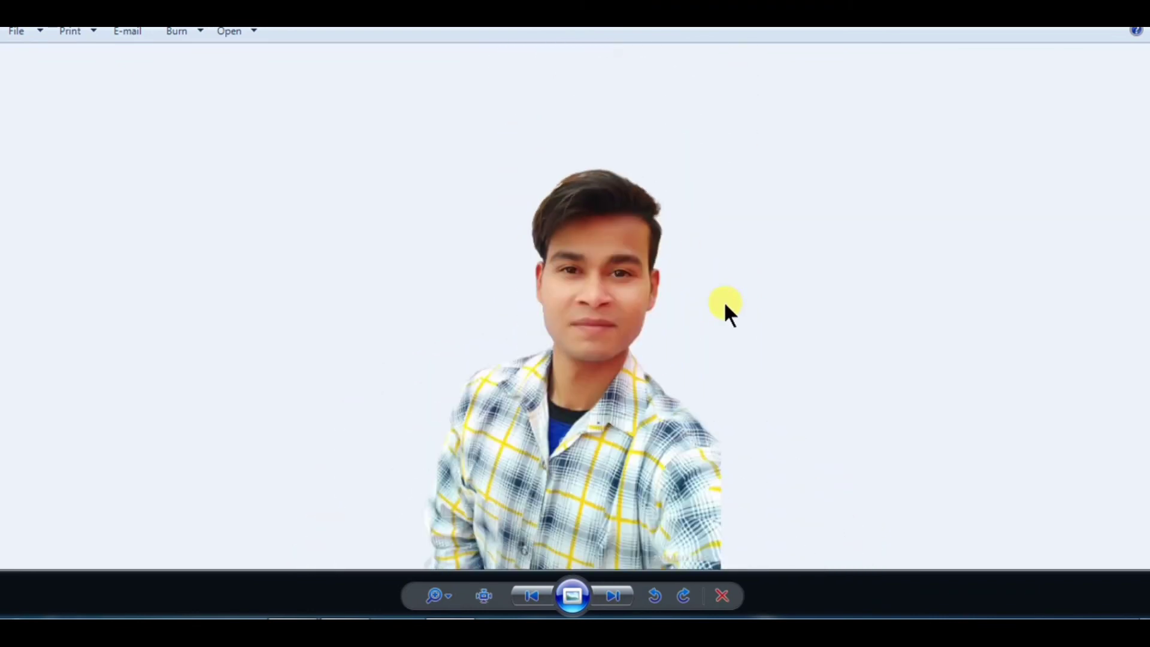